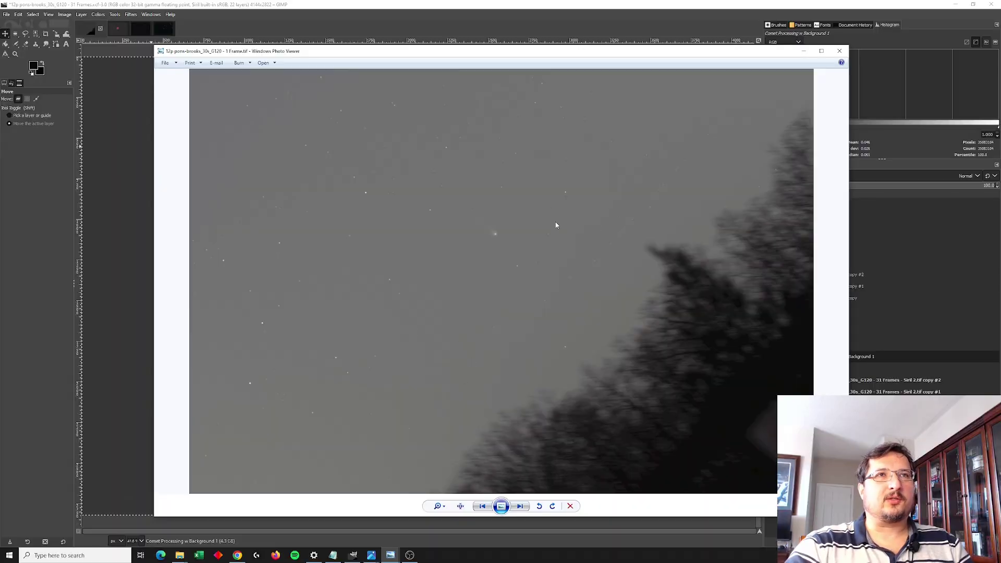
In the comet project, reveal the Visible #1 through Comet Processing 1 copy #2 layers in turn
{"action": "left_click", "coordinate": [664, 21]}
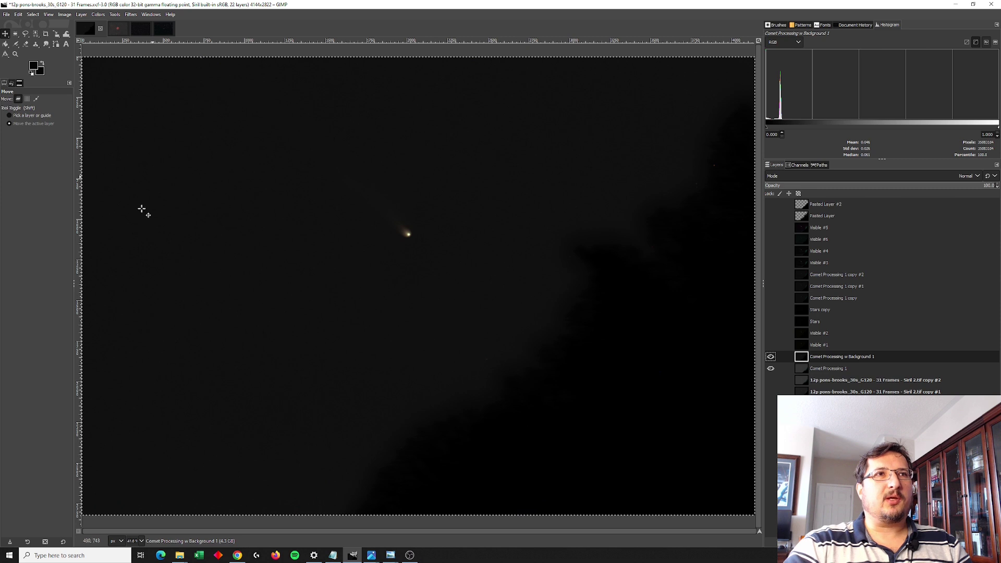
{"action": "left_click", "coordinate": [770, 343]}
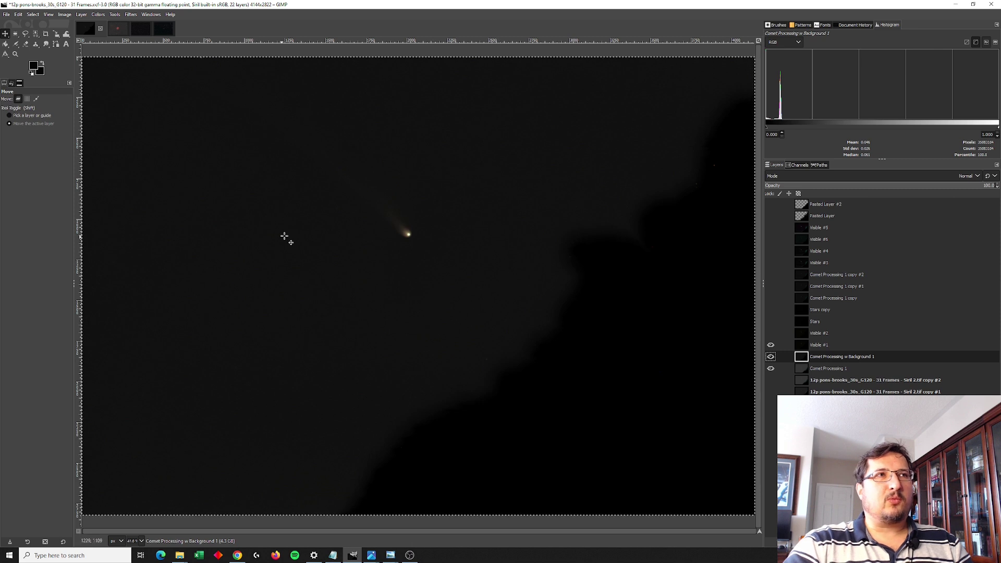
{"action": "left_click", "coordinate": [771, 334]}
{"action": "left_click", "coordinate": [771, 322]}
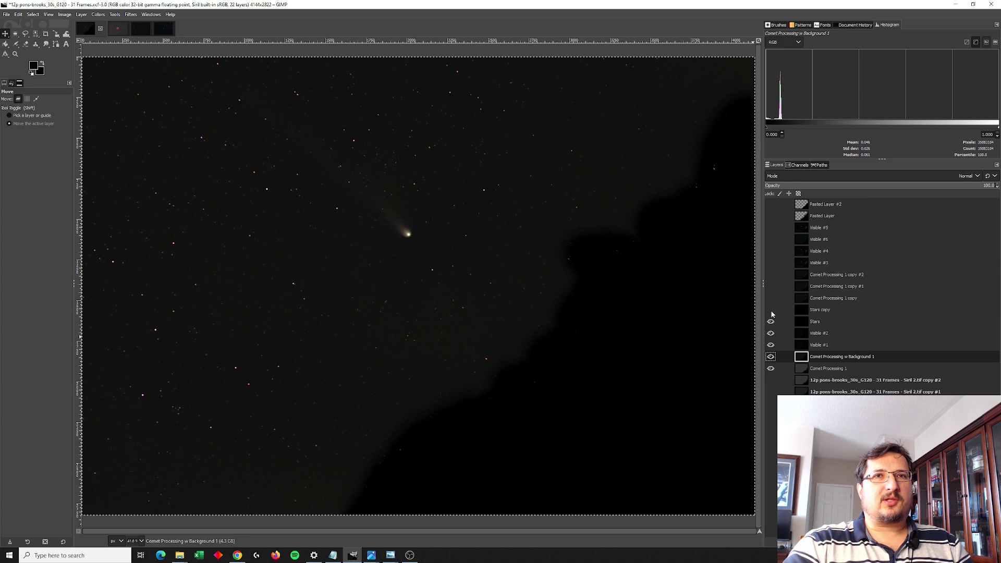
{"action": "left_click", "coordinate": [771, 310]}
{"action": "left_click", "coordinate": [770, 298]}
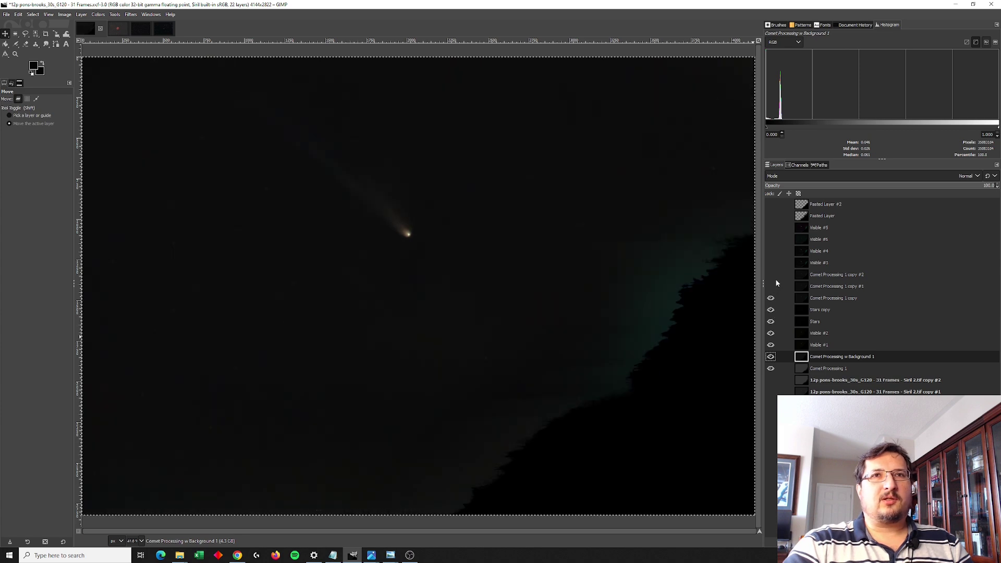
{"action": "left_click", "coordinate": [770, 286]}
{"action": "left_click", "coordinate": [771, 274]}
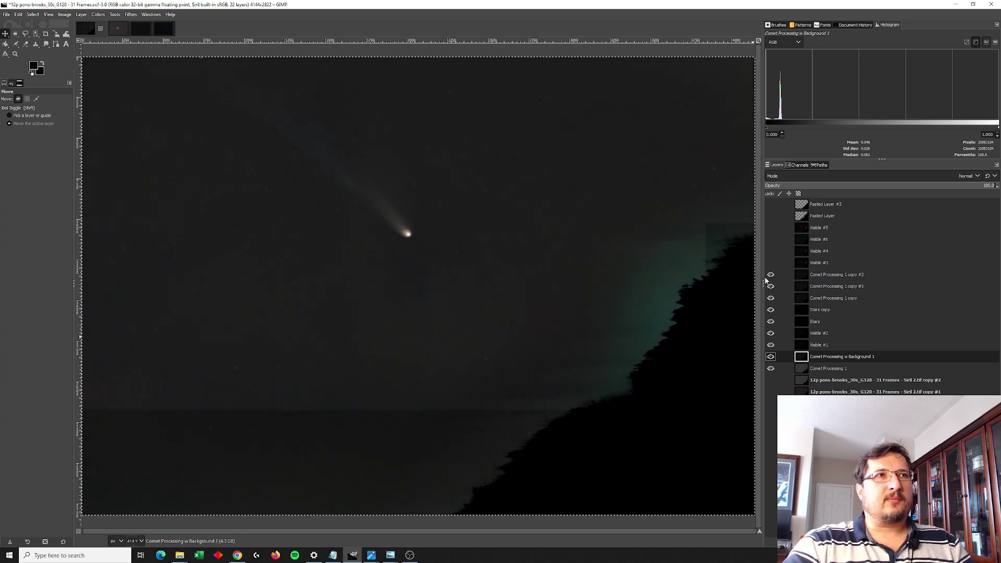
Reveal Visible #3 through Pasted Layer #2 for the finished comet, then switch to the Rosette Nebula image
{"action": "left_click", "coordinate": [770, 262]}
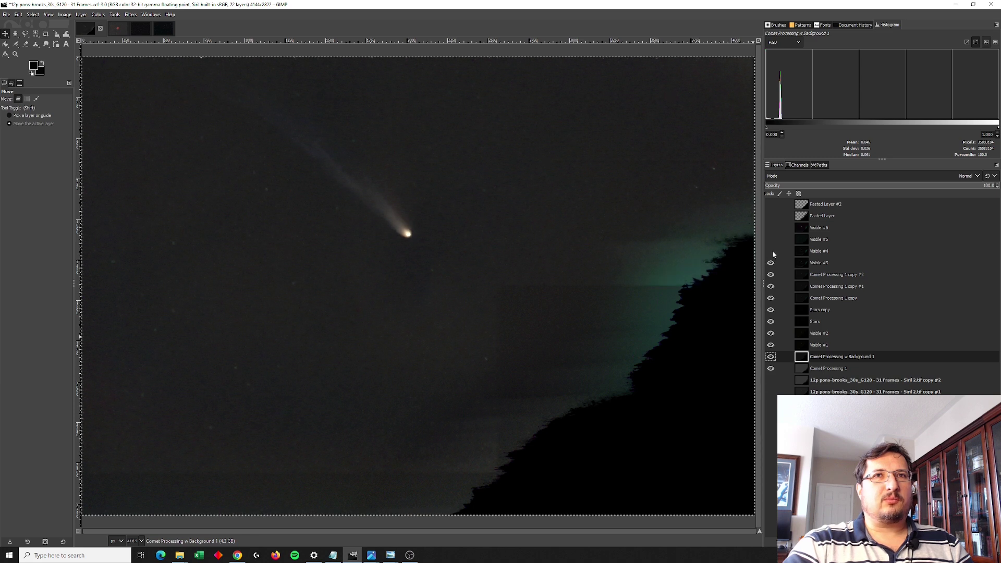
{"action": "left_click", "coordinate": [770, 251]}
{"action": "left_click", "coordinate": [770, 239]}
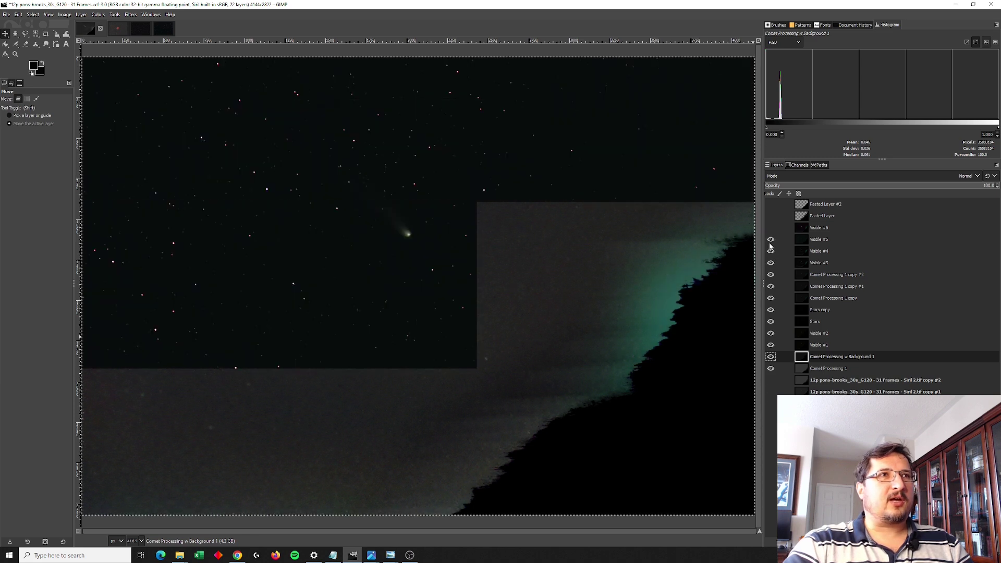
{"action": "left_click", "coordinate": [771, 228]}
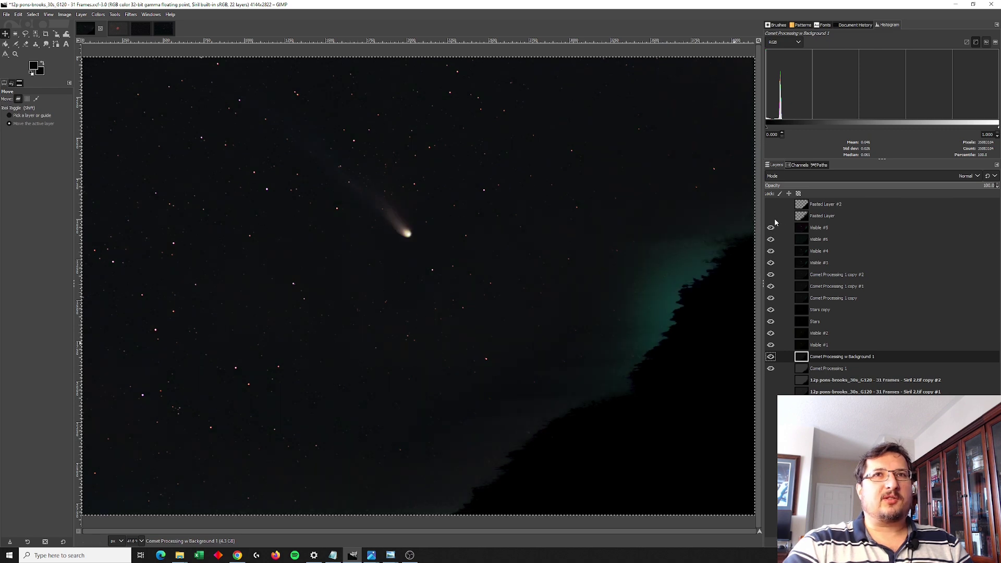
{"action": "left_click", "coordinate": [771, 216]}
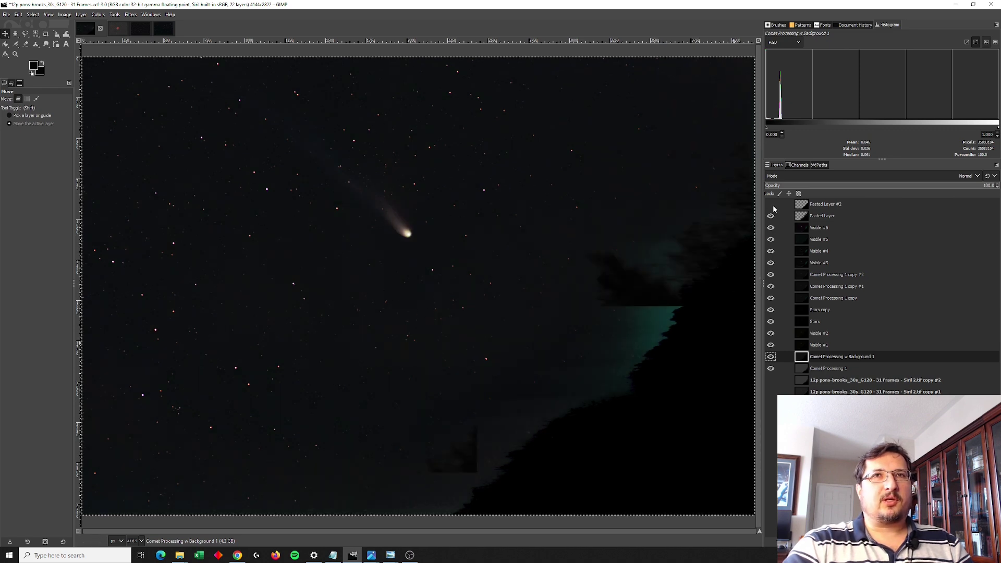
{"action": "left_click", "coordinate": [771, 204]}
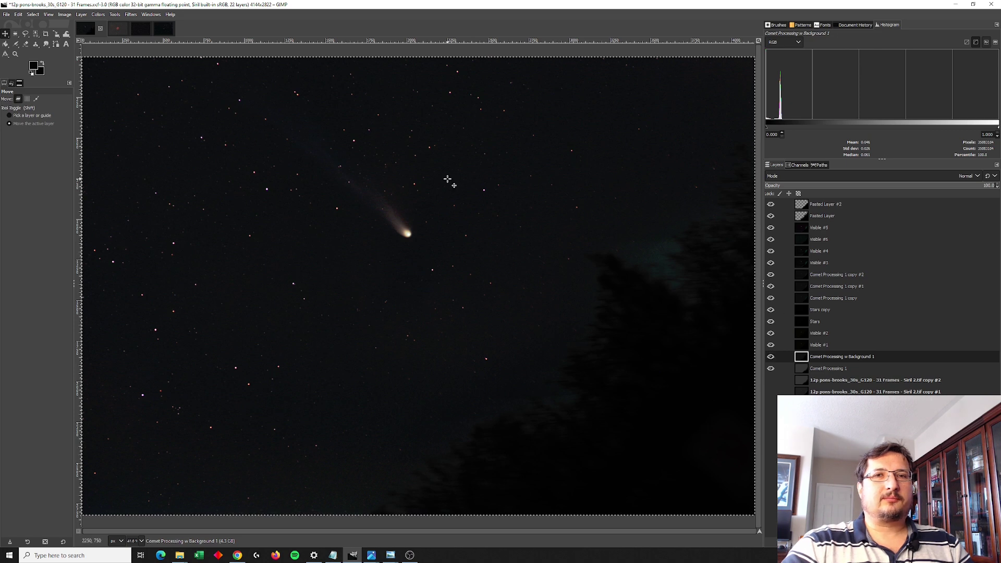
{"action": "left_click", "coordinate": [108, 28]}
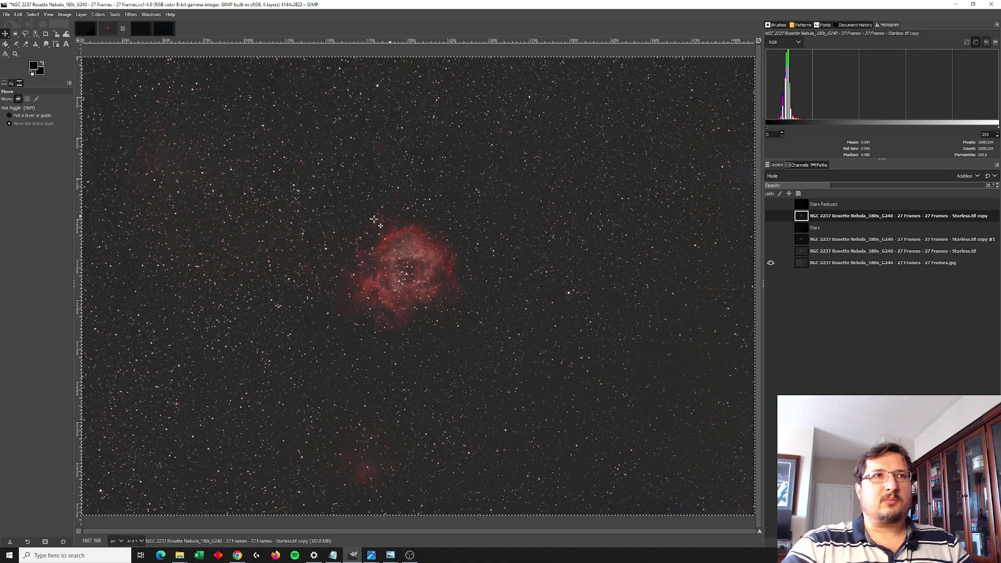
Compare the starless, stars-only and original nebula layers, leaving only Starless.tif copy #1 visible
{"action": "left_click", "coordinate": [771, 251]}
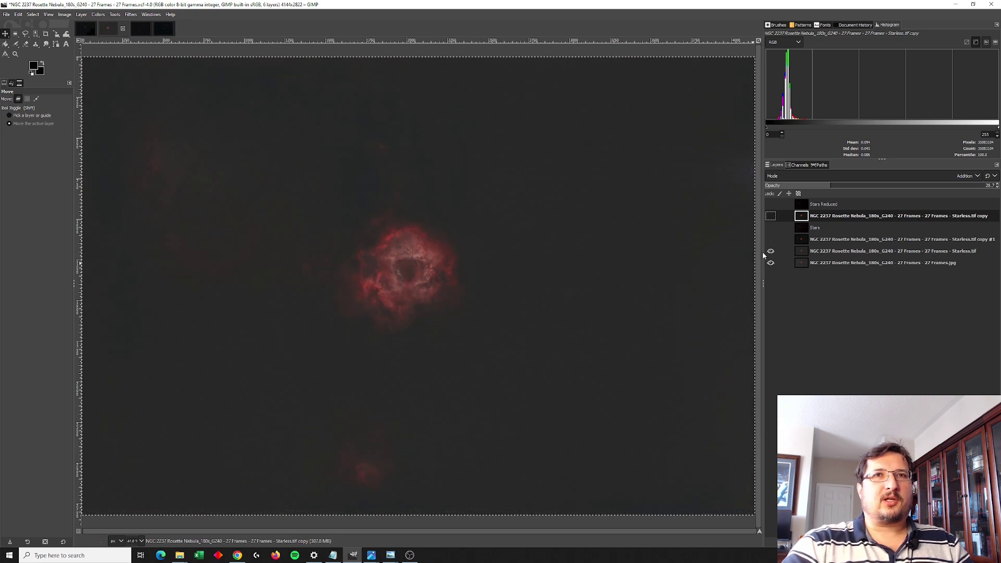
{"action": "left_click", "coordinate": [771, 251]}
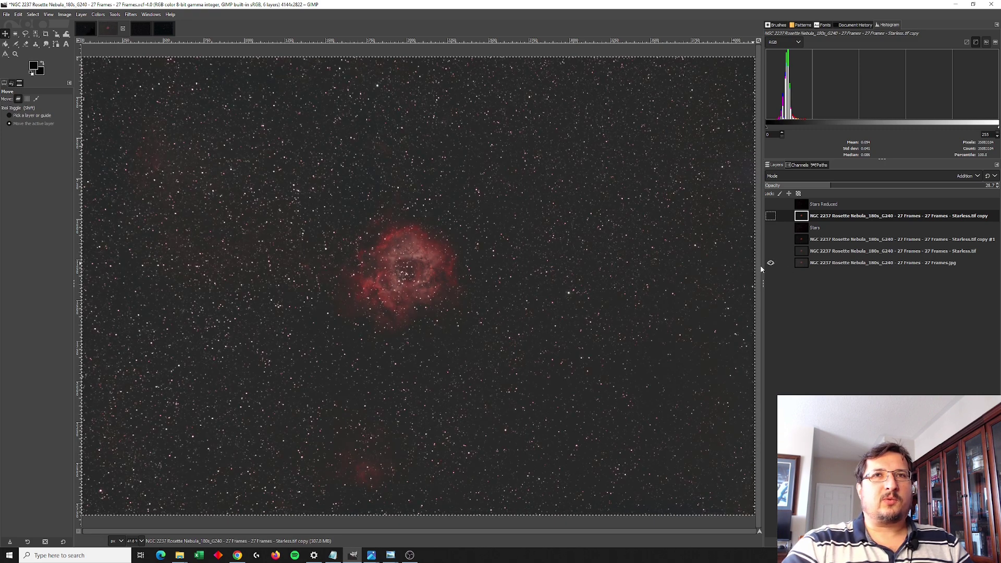
{"action": "left_click", "coordinate": [771, 227]}
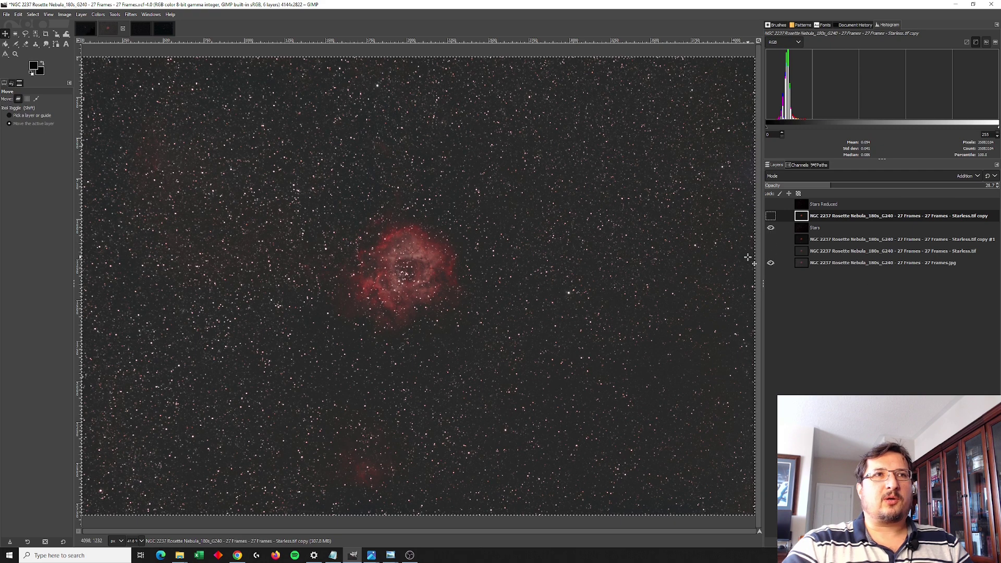
{"action": "left_click", "coordinate": [770, 263]}
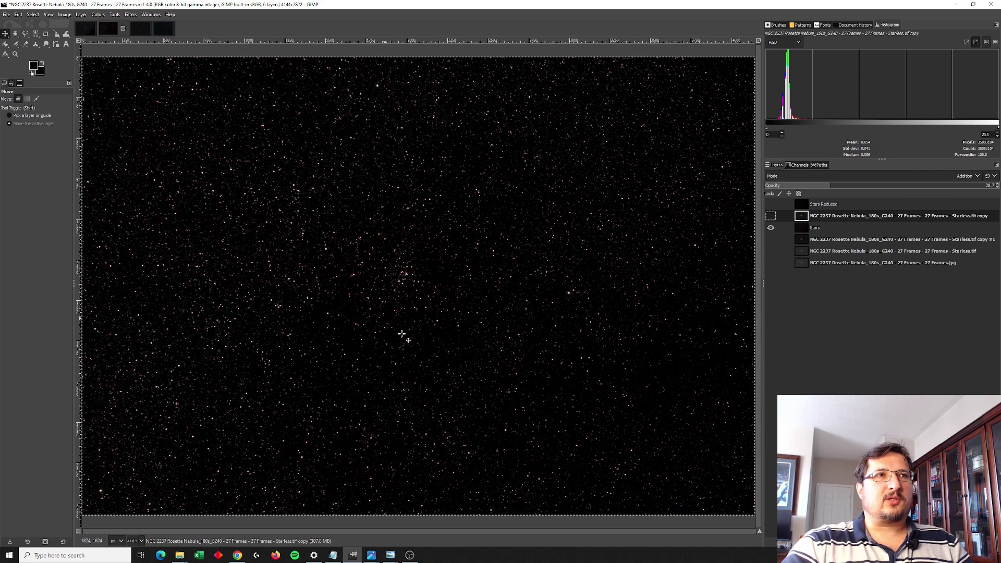
{"action": "left_click", "coordinate": [771, 228]}
{"action": "left_click", "coordinate": [771, 239]}
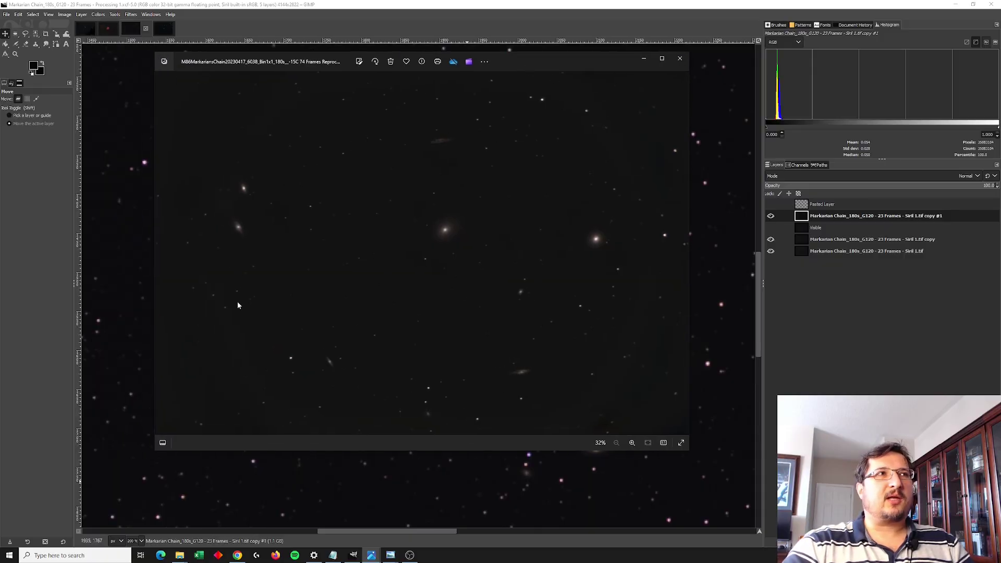
Position the older Markarian's Chain photo beside the GIMP canvas for comparison, then return to GIMP
{"action": "left_click_drag", "start_coordinate": [532, 68], "coordinate": [652, 105]}
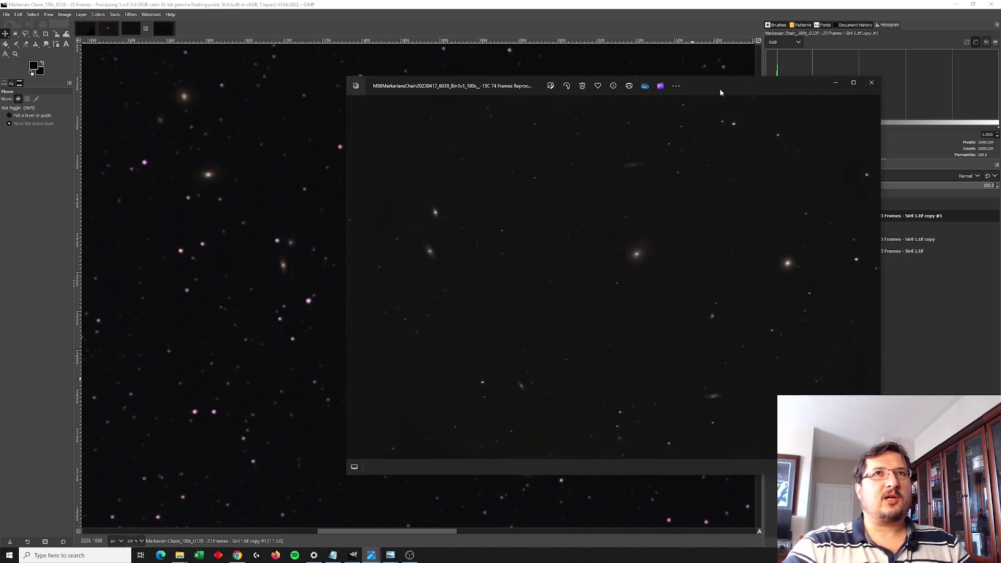
{"action": "left_click_drag", "start_coordinate": [712, 88], "coordinate": [502, 465]}
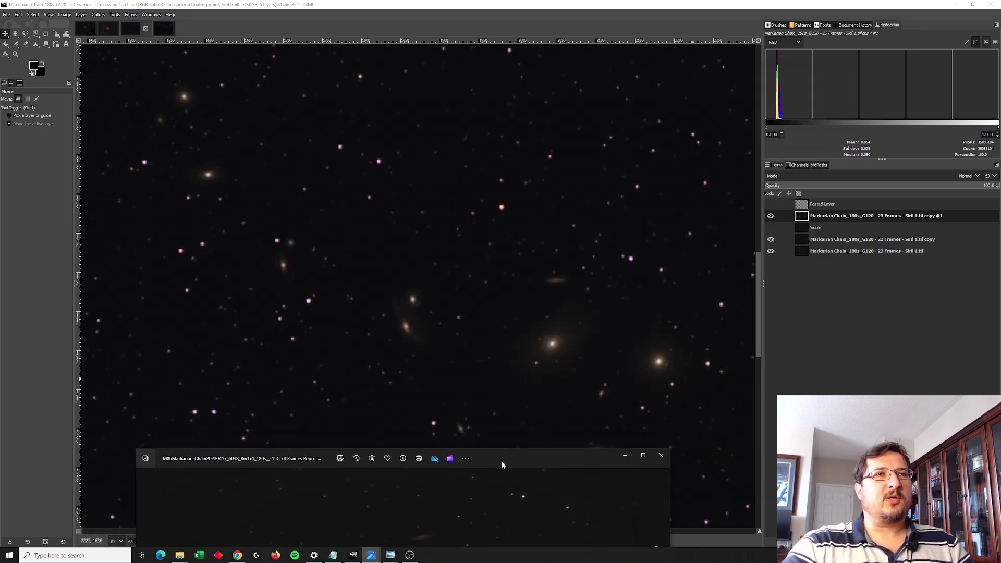
{"action": "left_click_drag", "start_coordinate": [512, 465], "coordinate": [764, 138]}
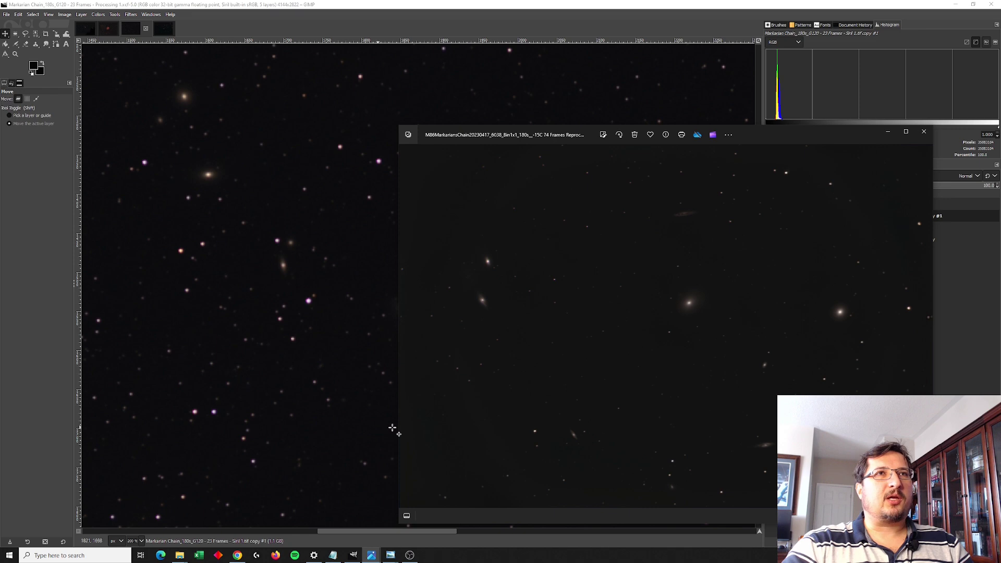
{"action": "left_click", "coordinate": [599, 25]}
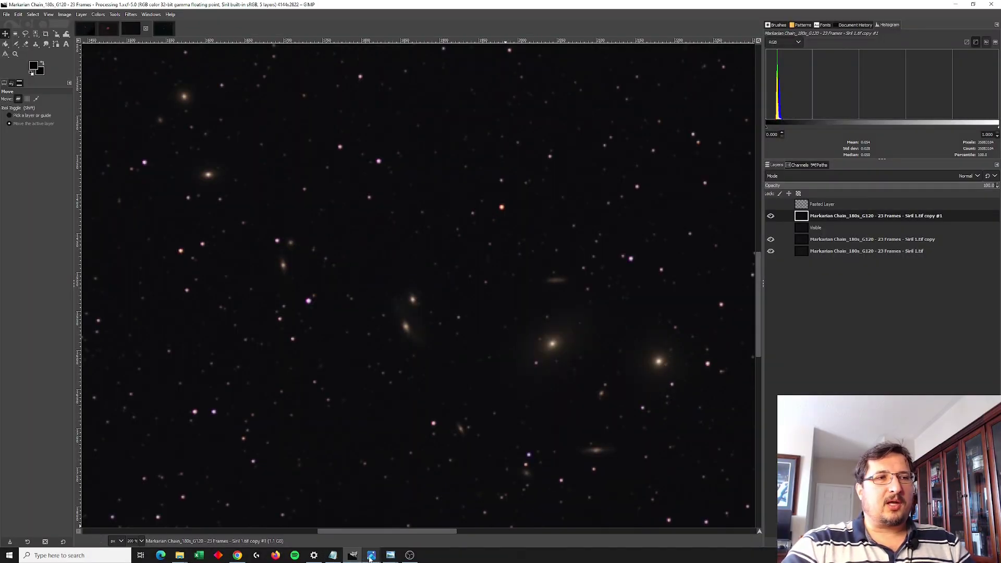
Bring Markarian Chain V1.jpg up full screen in Photos and zoom into it
{"action": "mouse_move", "coordinate": [370, 558]}
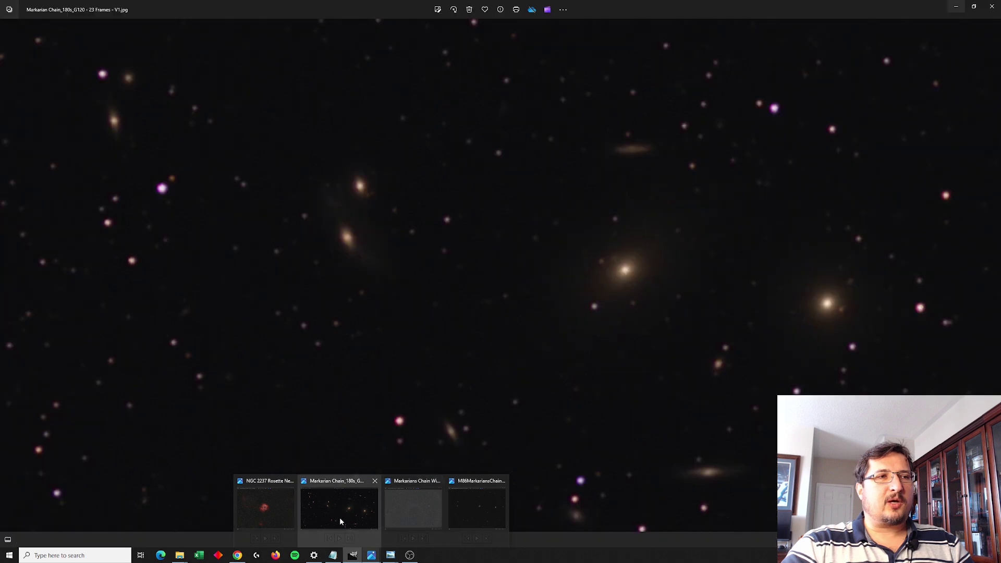
{"action": "left_click", "coordinate": [340, 519]}
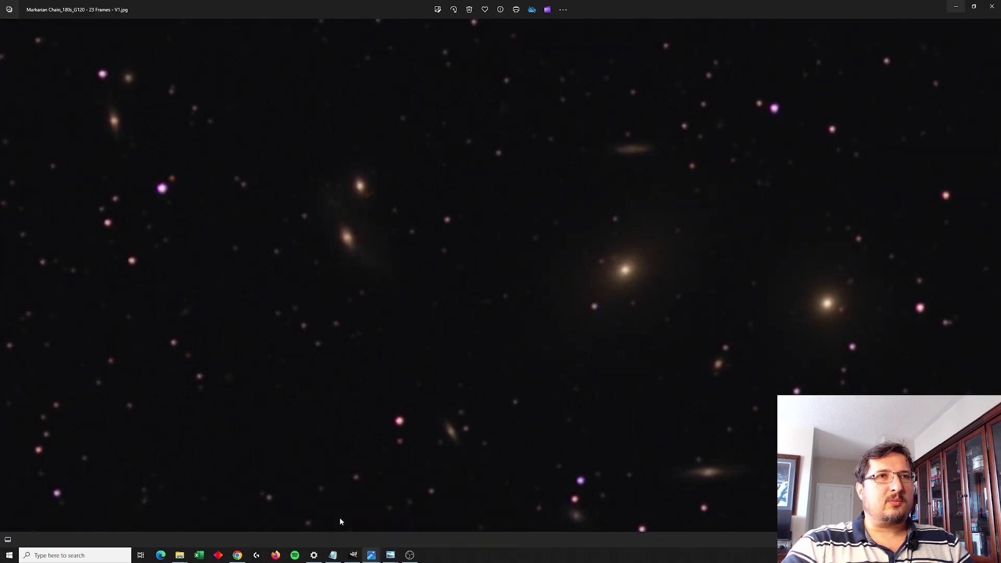
{"action": "scroll", "coordinate": [514, 249], "scroll_direction": "down", "scroll_amount": 4}
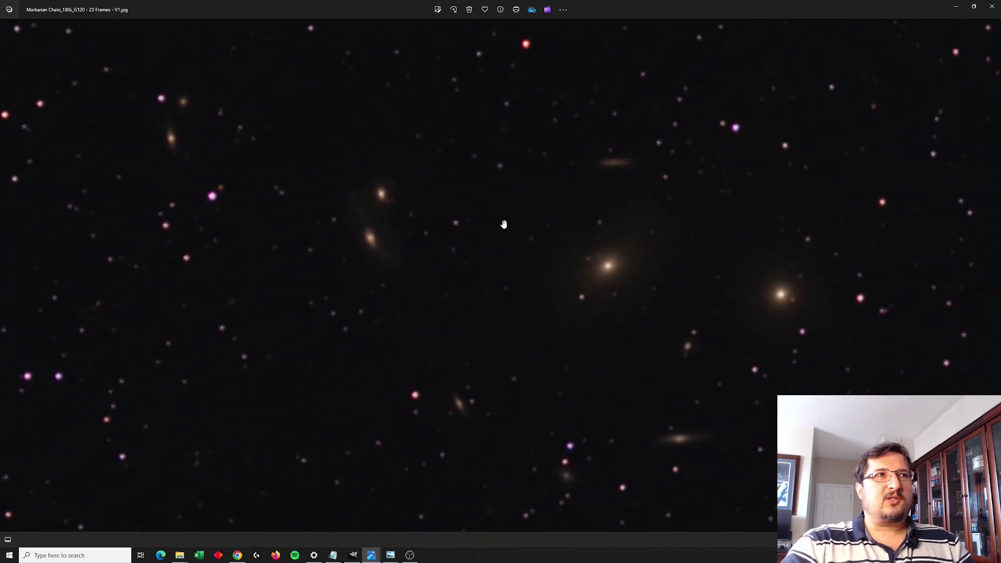
{"action": "scroll", "coordinate": [521, 188], "scroll_direction": "down", "scroll_amount": 4}
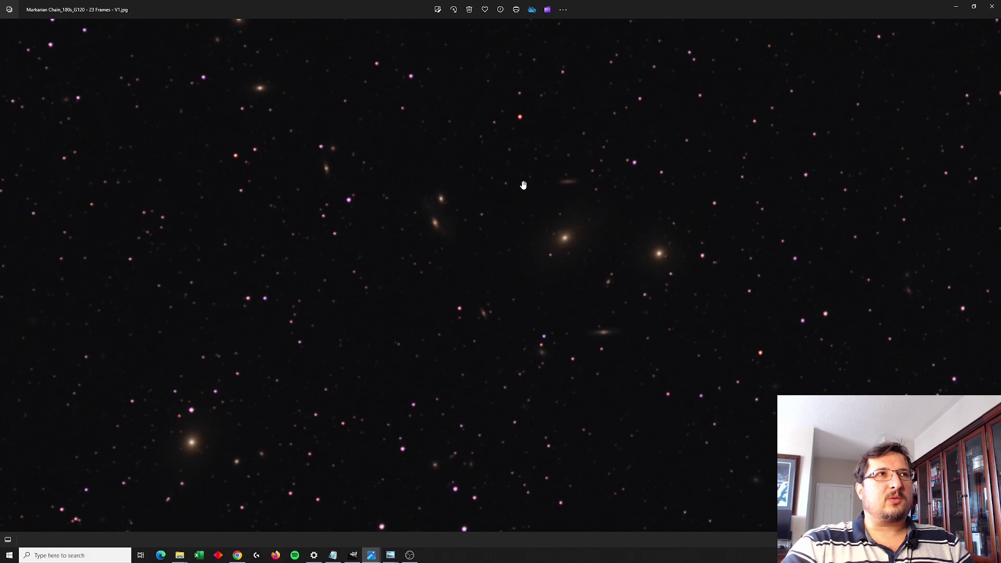
{"action": "scroll", "coordinate": [522, 171], "scroll_direction": "down", "scroll_amount": 5}
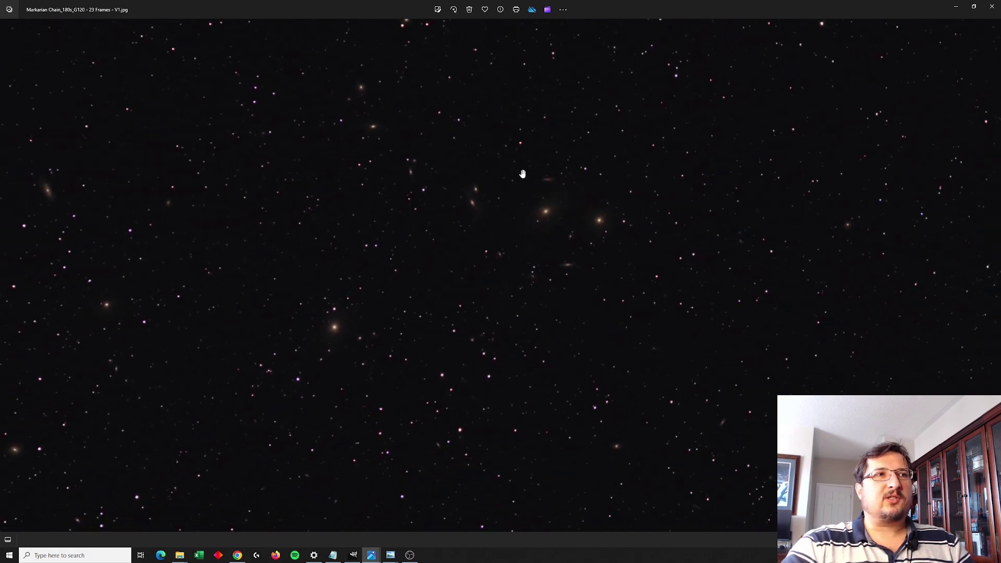
{"action": "scroll", "coordinate": [521, 166], "scroll_direction": "down", "scroll_amount": 2}
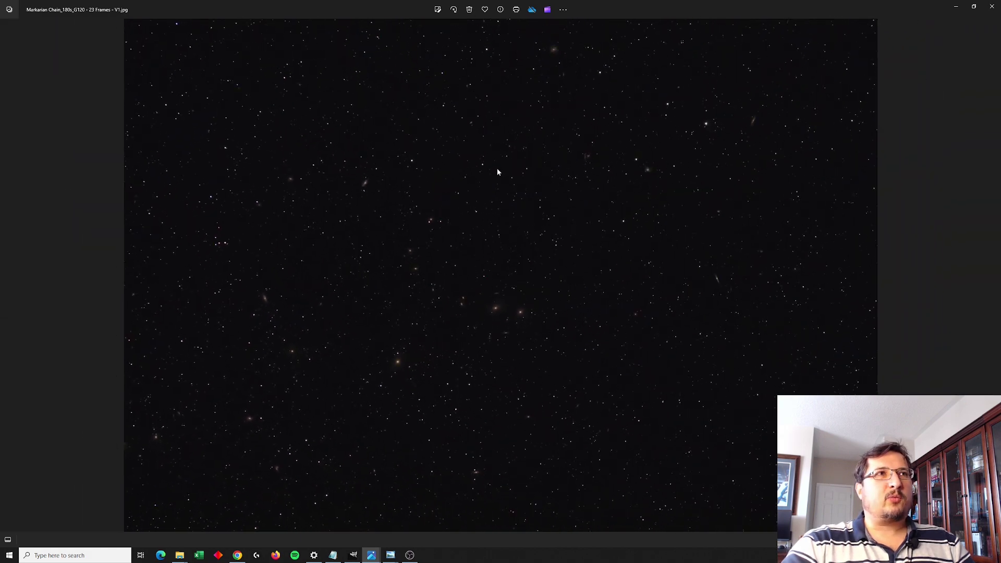
{"action": "scroll", "coordinate": [536, 147], "scroll_direction": "up", "scroll_amount": 5}
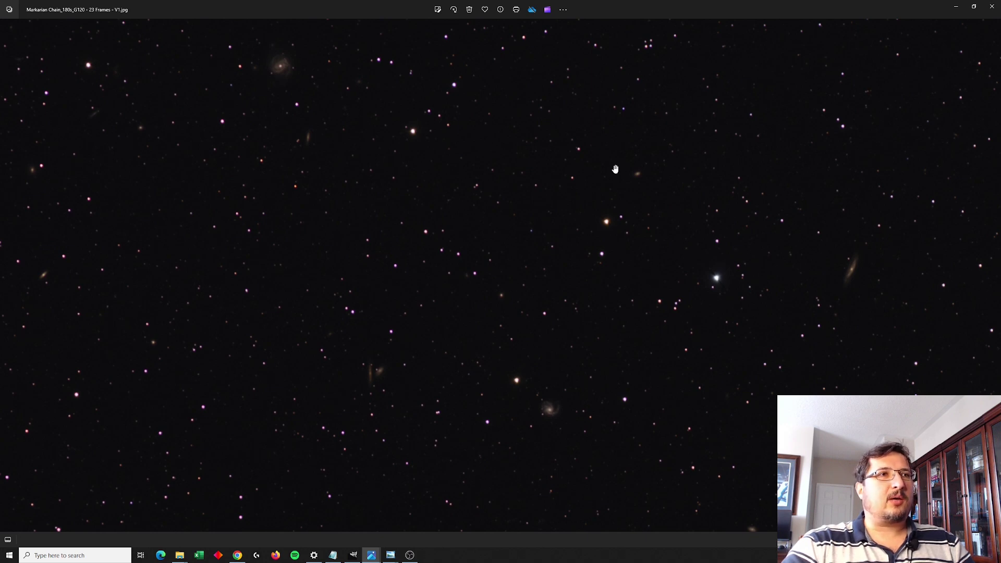
Pan across different regions of the star field to inspect the galaxies up close
{"action": "left_click_drag", "start_coordinate": [792, 218], "coordinate": [555, 376]}
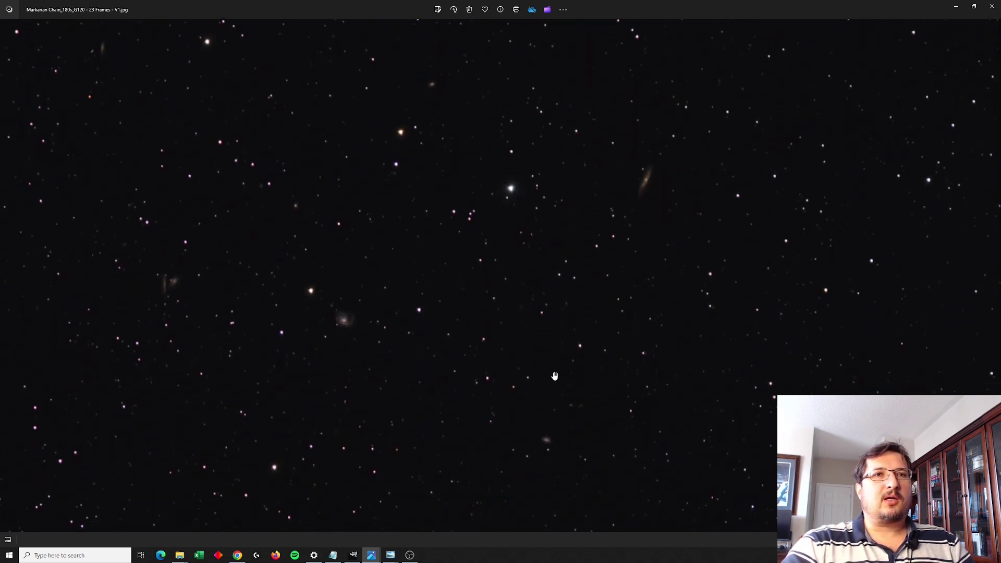
{"action": "scroll", "coordinate": [537, 417], "scroll_direction": "down", "scroll_amount": 5}
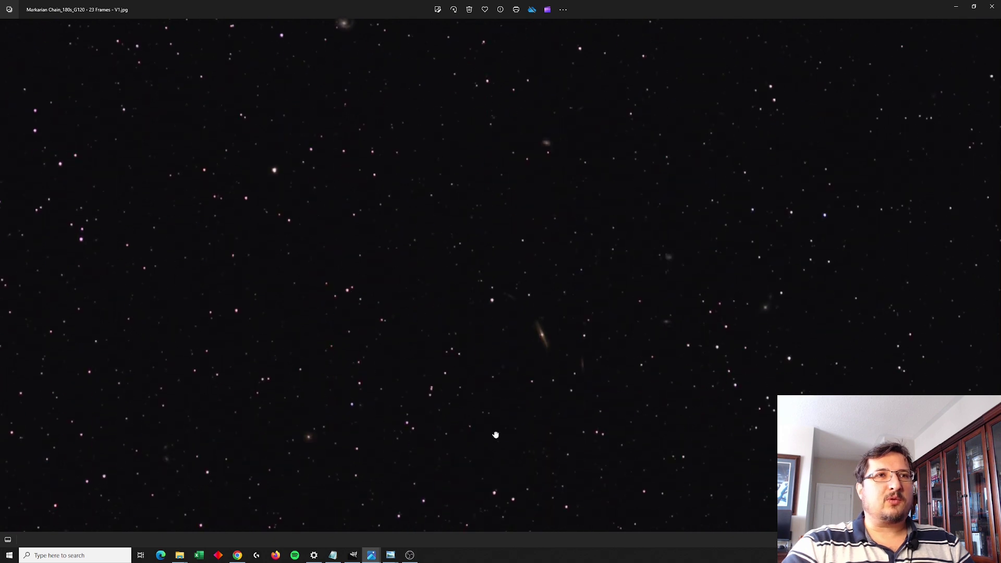
{"action": "scroll", "coordinate": [496, 435], "scroll_direction": "down", "scroll_amount": 5}
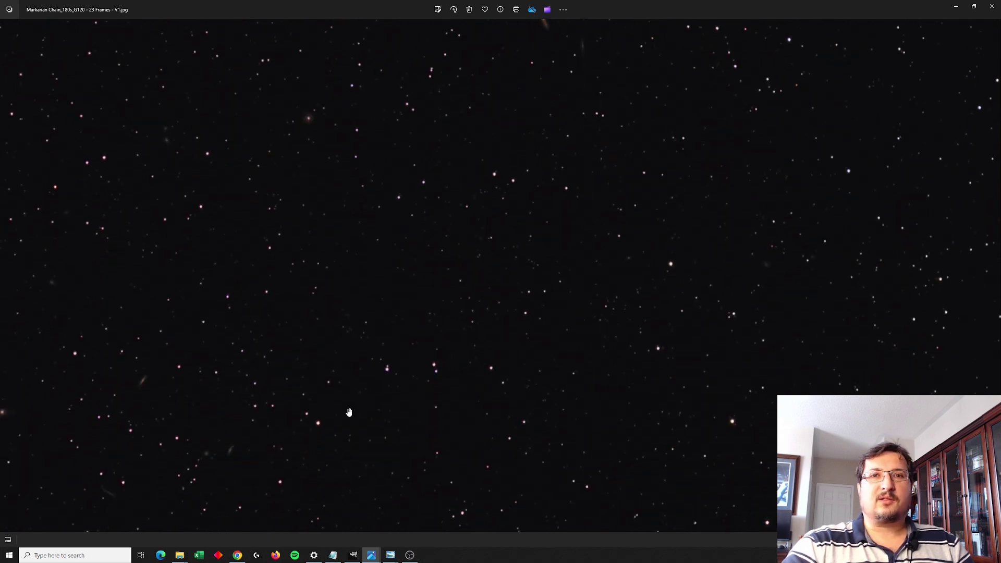
{"action": "left_click_drag", "start_coordinate": [368, 430], "coordinate": [616, 266]}
{"action": "left_click_drag", "start_coordinate": [456, 359], "coordinate": [701, 359]}
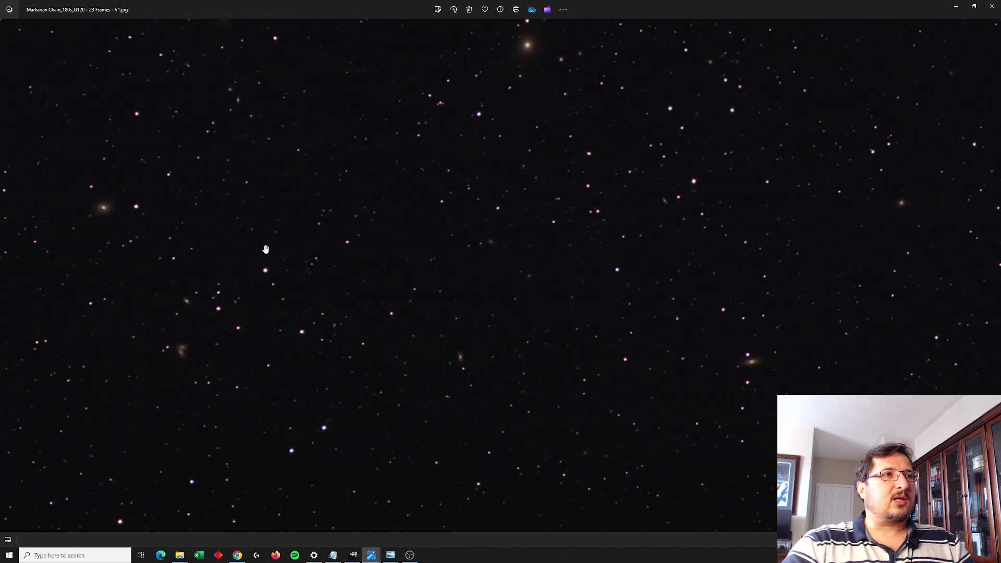
{"action": "left_click_drag", "start_coordinate": [265, 250], "coordinate": [513, 198]}
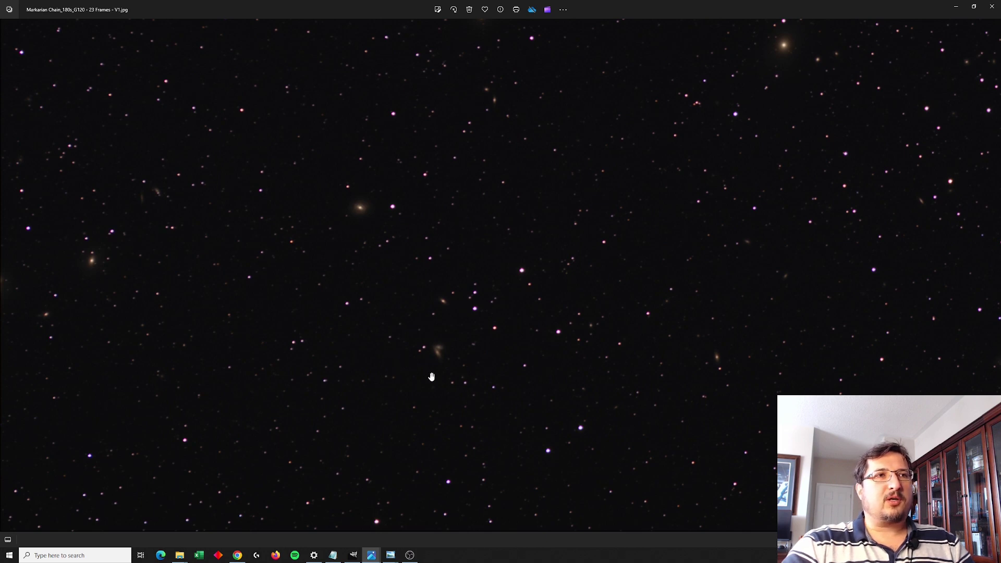
{"action": "scroll", "coordinate": [440, 364], "scroll_direction": "up", "scroll_amount": 5}
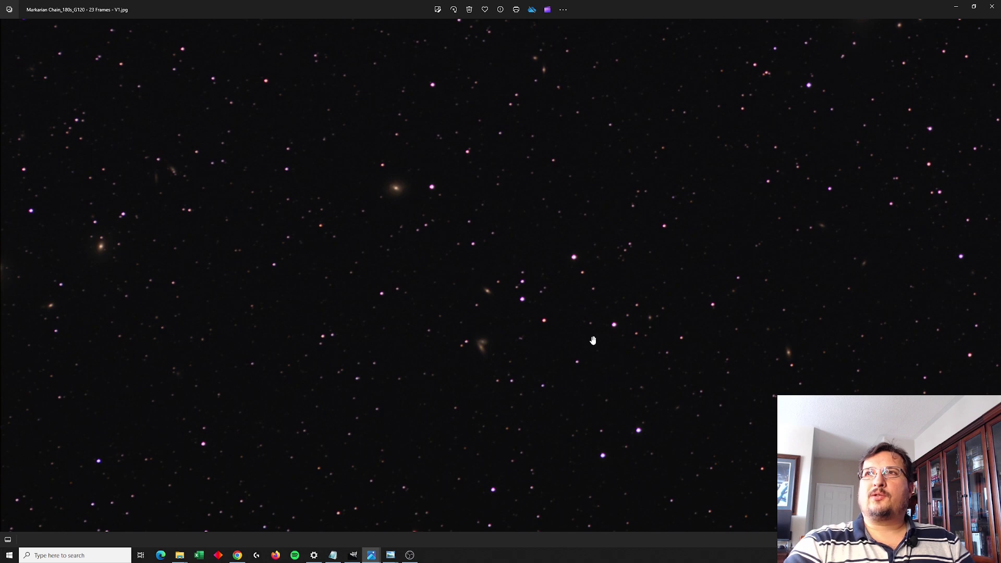
{"action": "left_click_drag", "start_coordinate": [521, 193], "coordinate": [553, 264]}
{"action": "left_click_drag", "start_coordinate": [698, 111], "coordinate": [339, 327]}
{"action": "left_click_drag", "start_coordinate": [670, 165], "coordinate": [383, 313]}
{"action": "left_click_drag", "start_coordinate": [694, 80], "coordinate": [532, 364]}
{"action": "left_click_drag", "start_coordinate": [644, 154], "coordinate": [402, 329]}
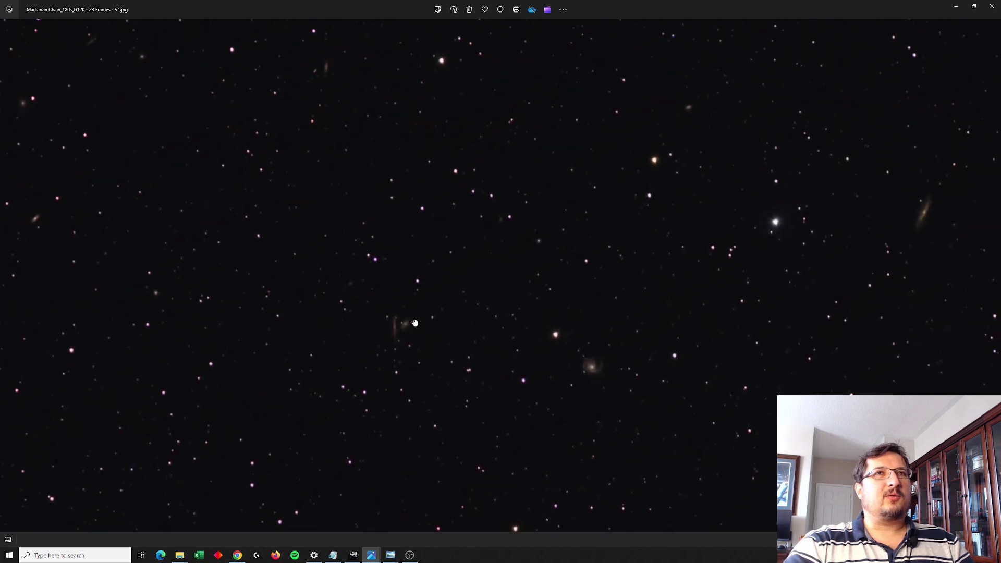
{"action": "left_click_drag", "start_coordinate": [516, 94], "coordinate": [506, 192]}
{"action": "left_click_drag", "start_coordinate": [695, 62], "coordinate": [722, 89]}
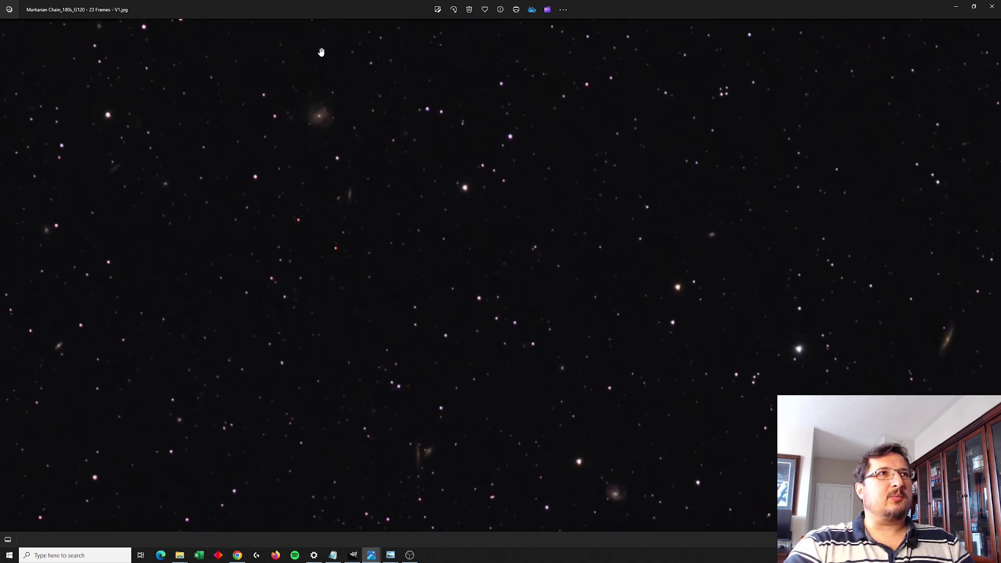
{"action": "left_click_drag", "start_coordinate": [433, 282], "coordinate": [364, 173]}
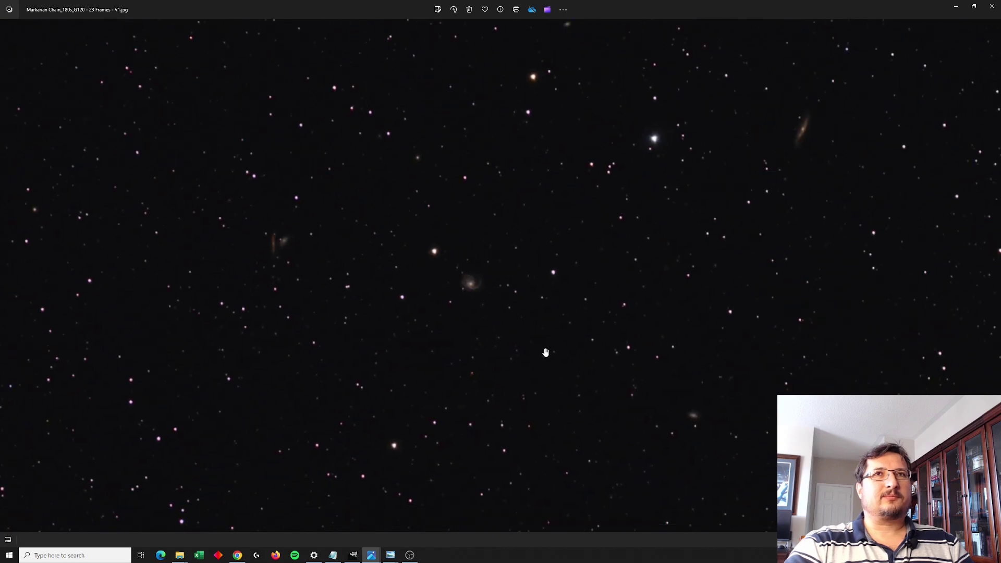